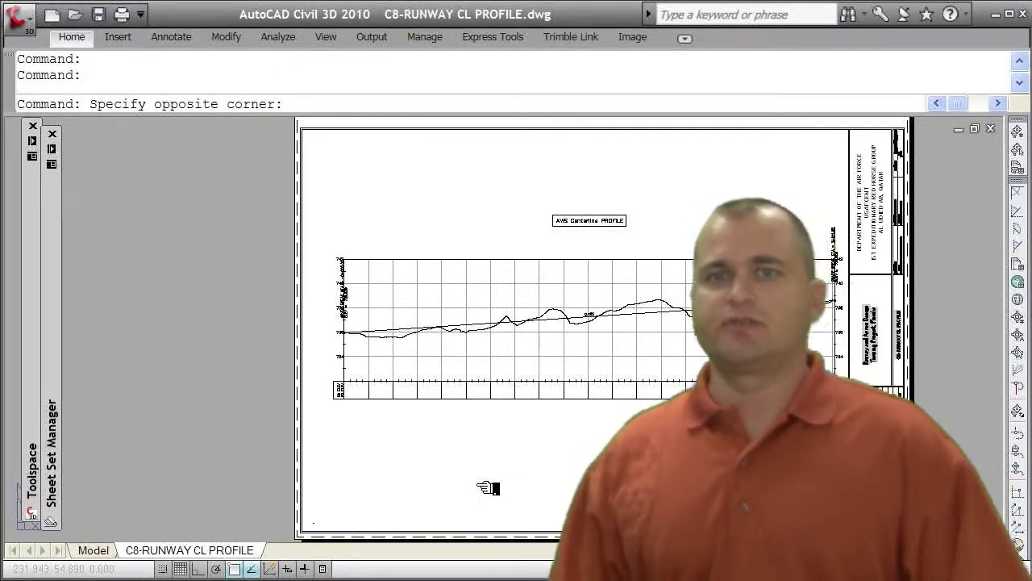
- Drag a crossing selection window across the layout sheet beside the Sheet Set Manager palette
left_click(483, 484)
left_click(252, 409)
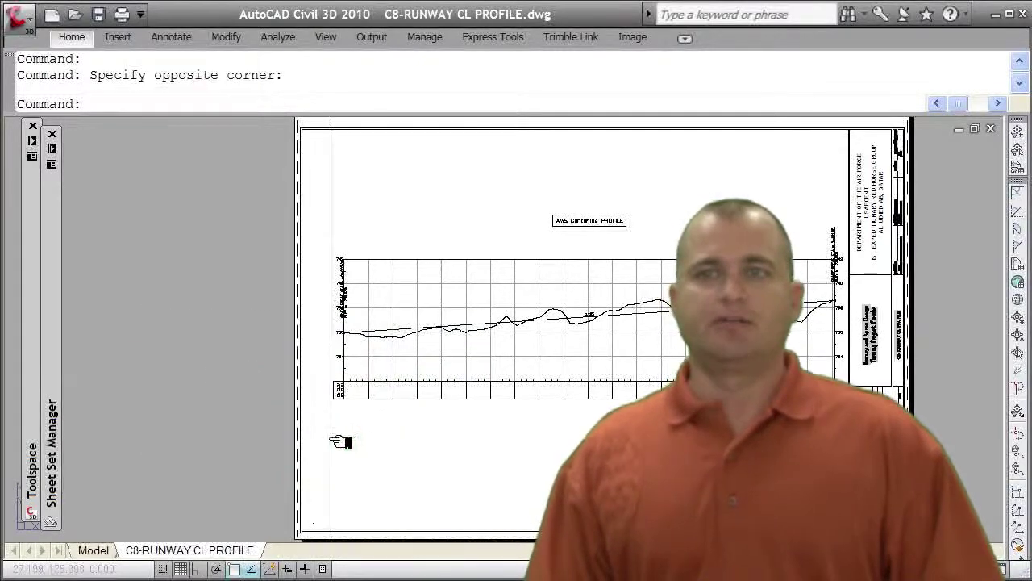
mouse_move(56, 302)
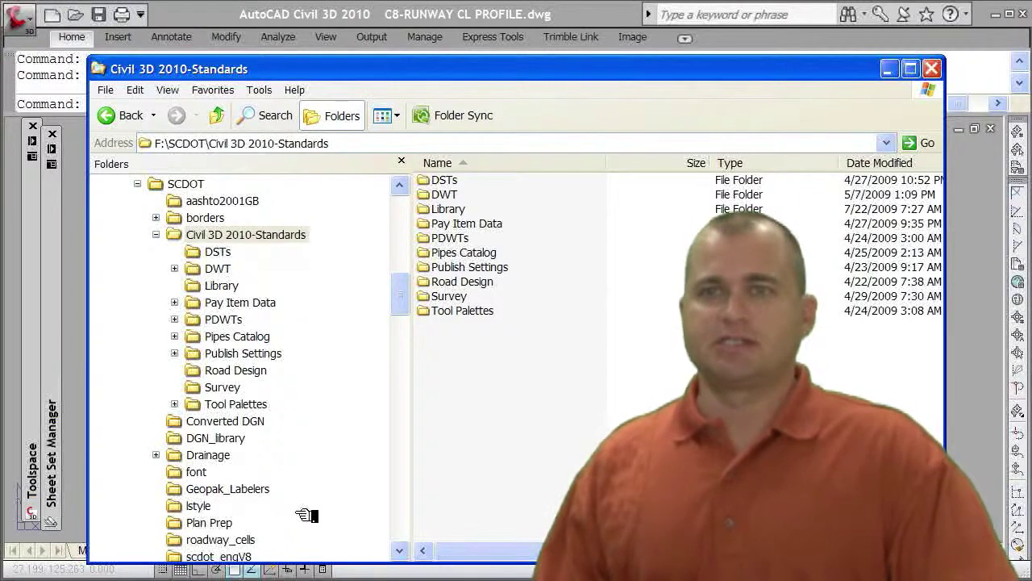
- Open the DSTs folder and compare its .dst files with AutoCAD's sheet set list
double_click(448, 179)
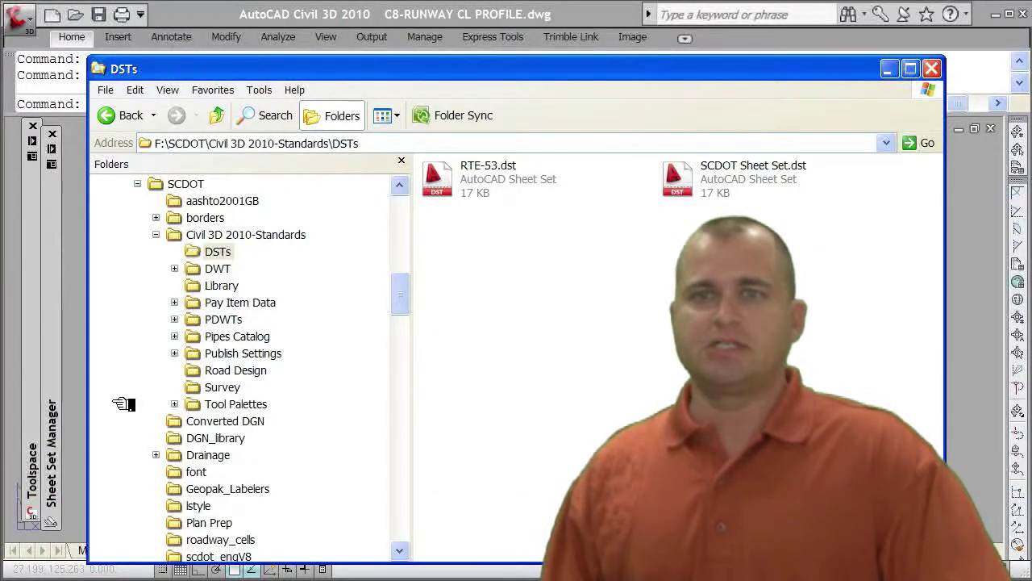
left_click(63, 394)
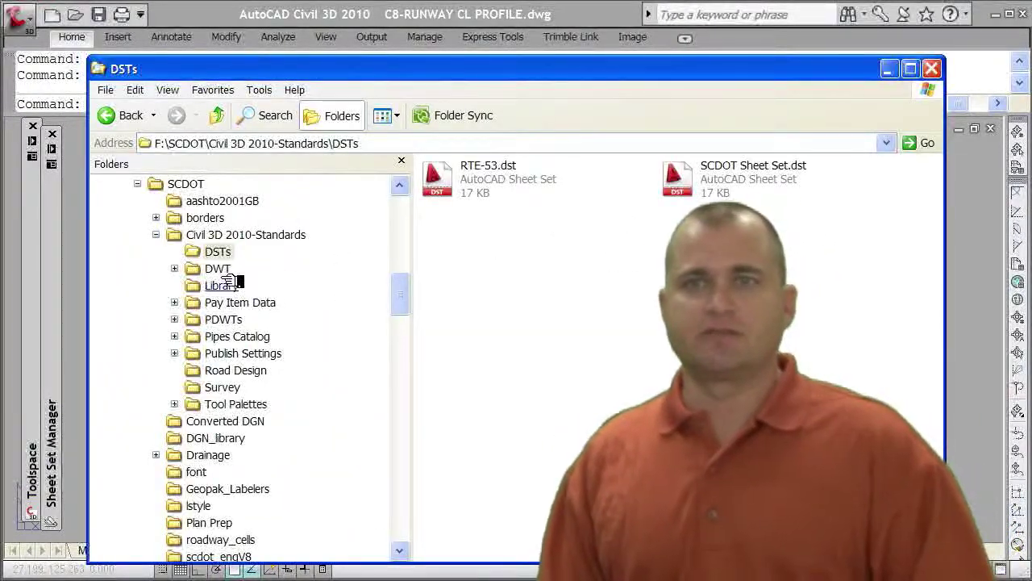
- Browse the DWT folder and its Borders templates, then view the Library folder drawings
left_click(226, 269)
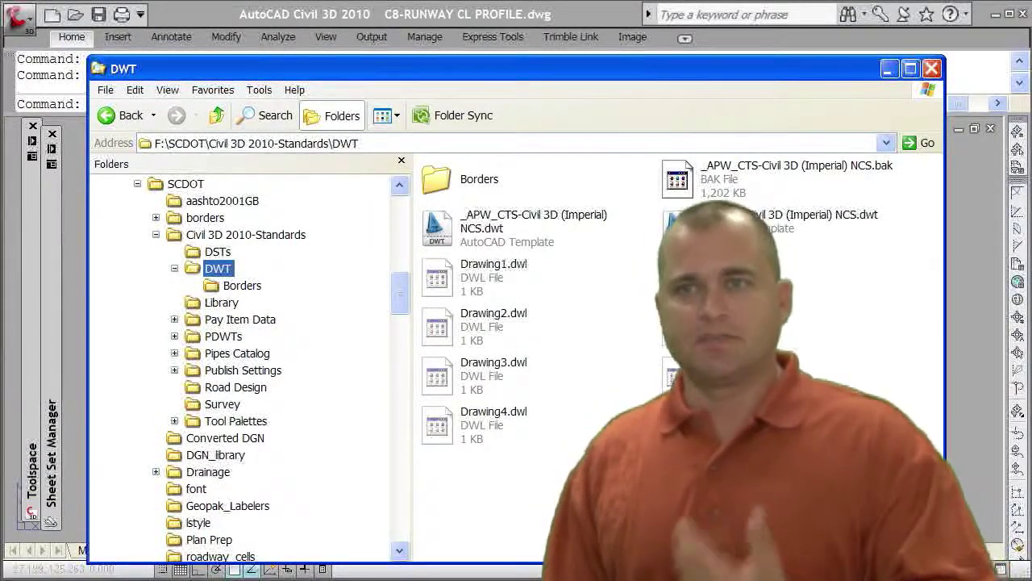
double_click(460, 192)
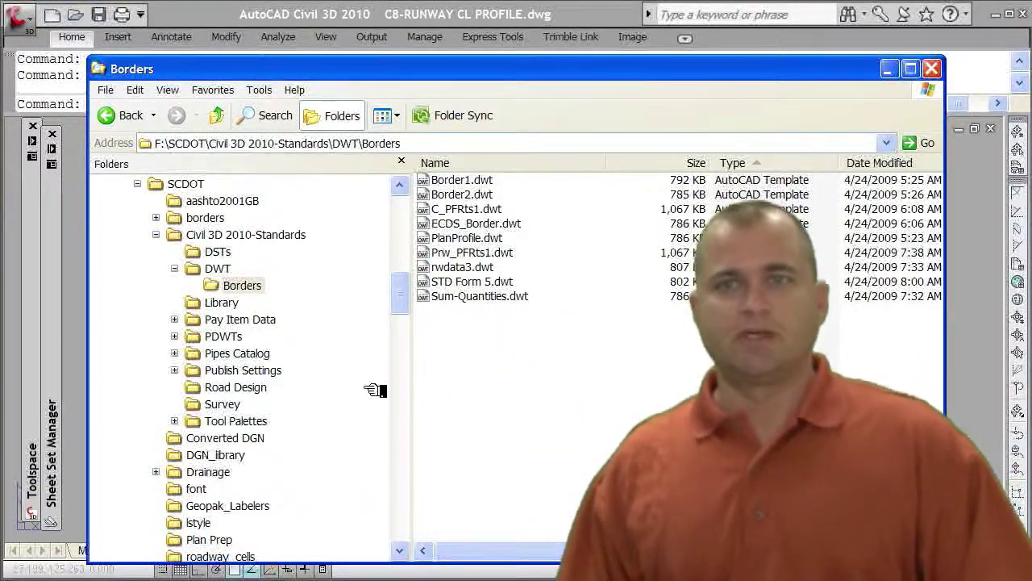
left_click(208, 304)
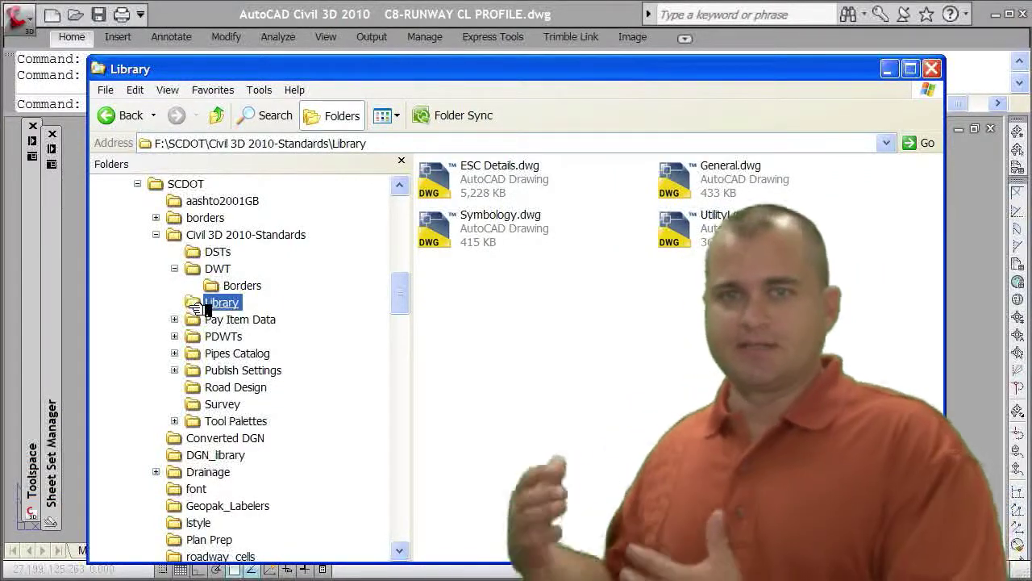
- Browse the Tool Palettes and Pay Item Data folders, collapsing each branch, then view PDWTs
left_click(174, 267)
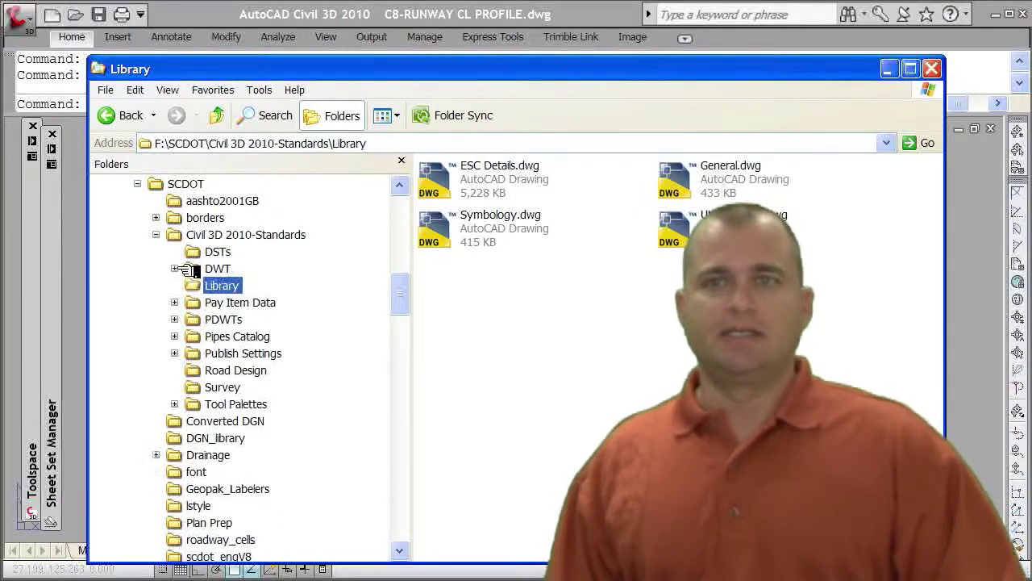
left_click(229, 403)
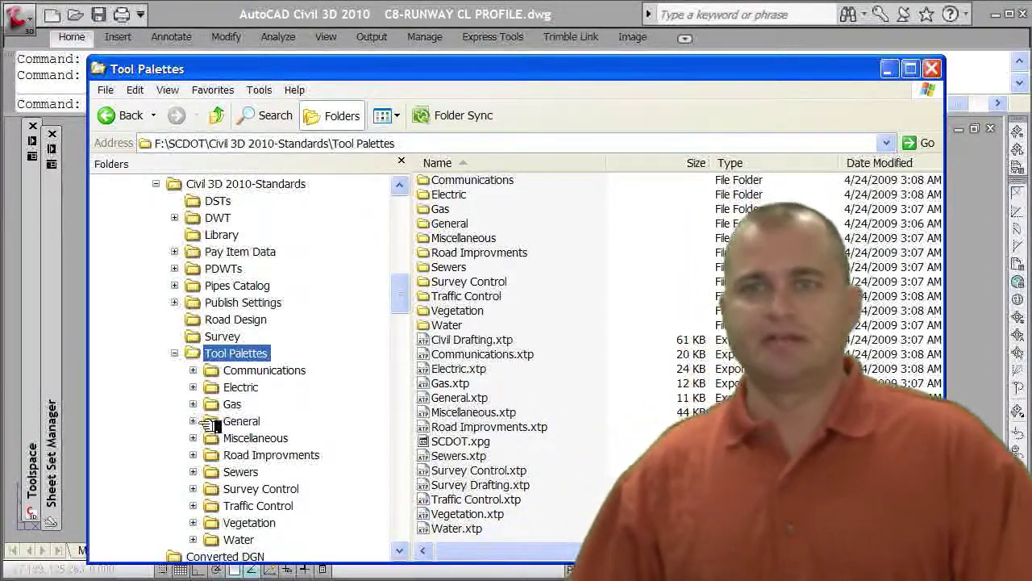
left_click(175, 353)
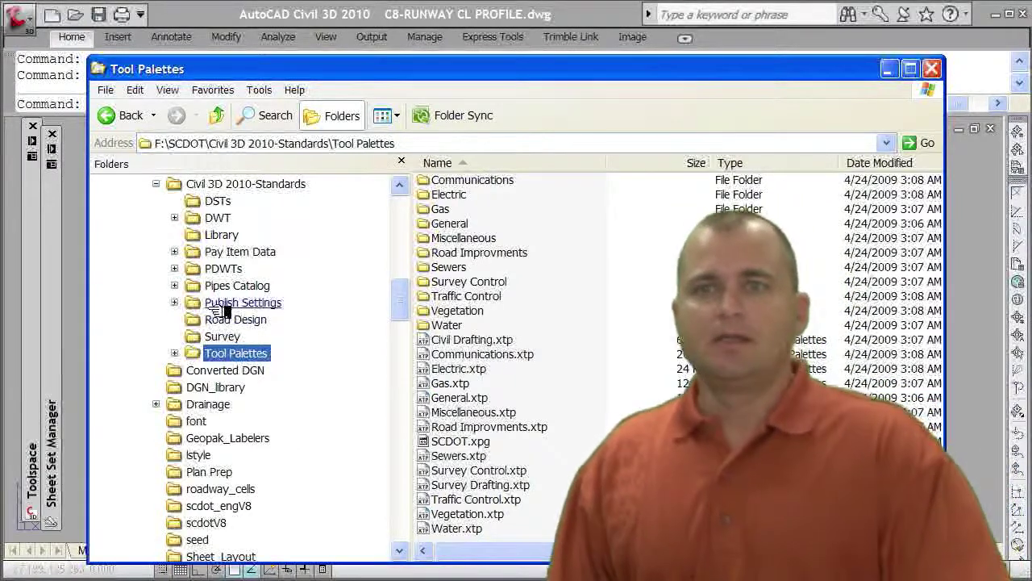
left_click(198, 252)
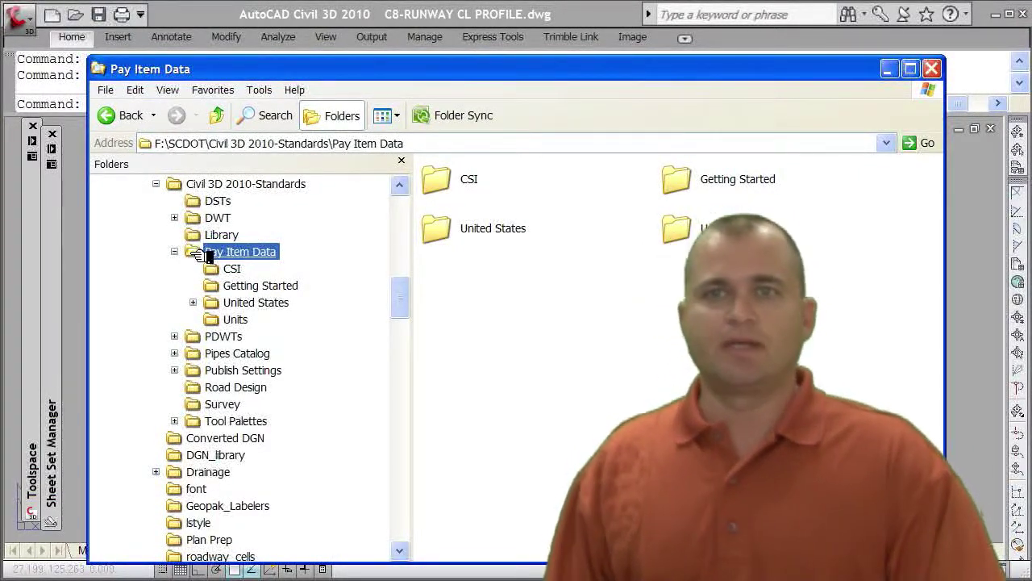
left_click(174, 251)
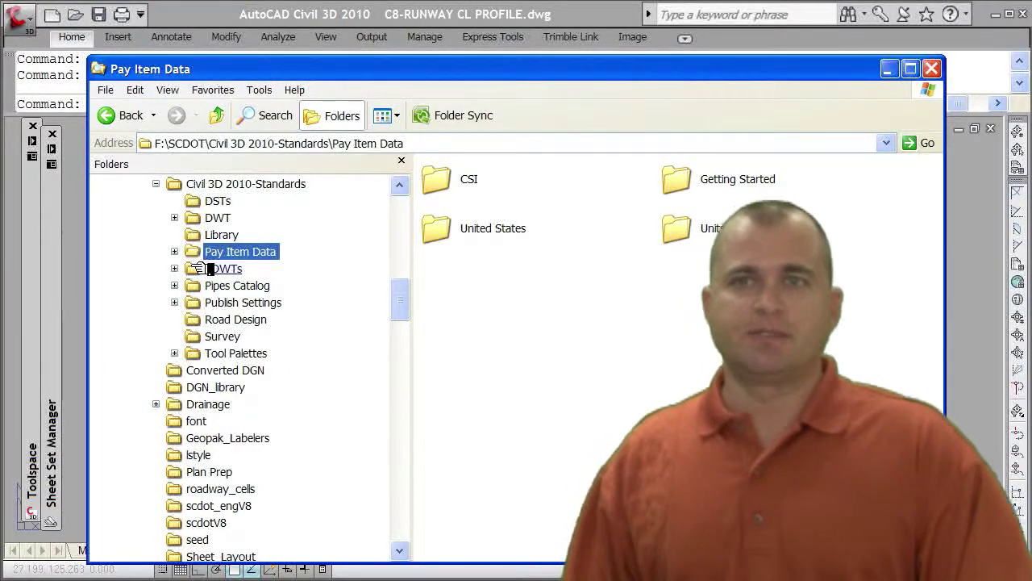
left_click(208, 269)
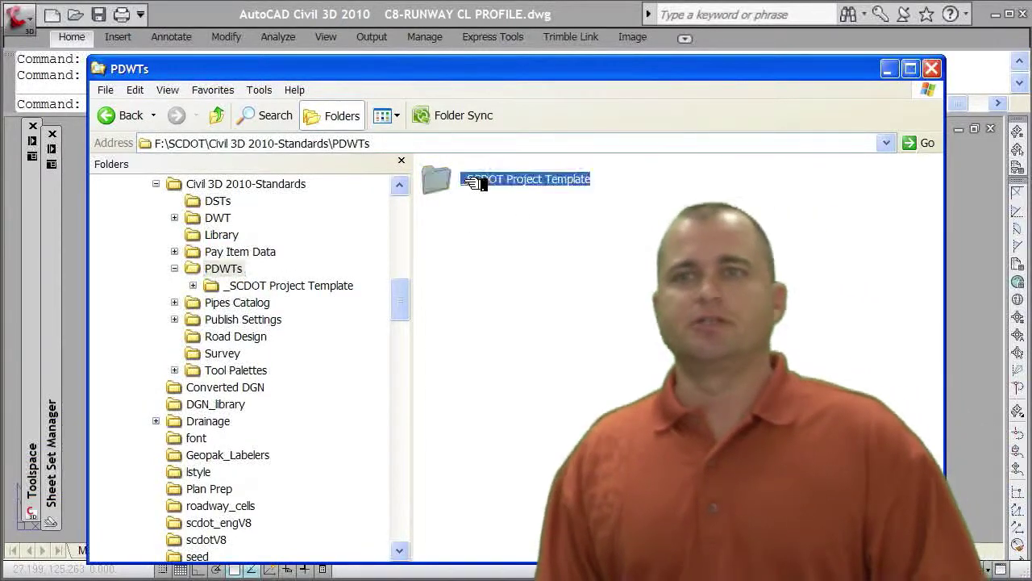
- Open _SCDOT Project Template, browse to USAF-ProjectY\Landing StripY, and bring PDWTs forward
left_click(475, 182)
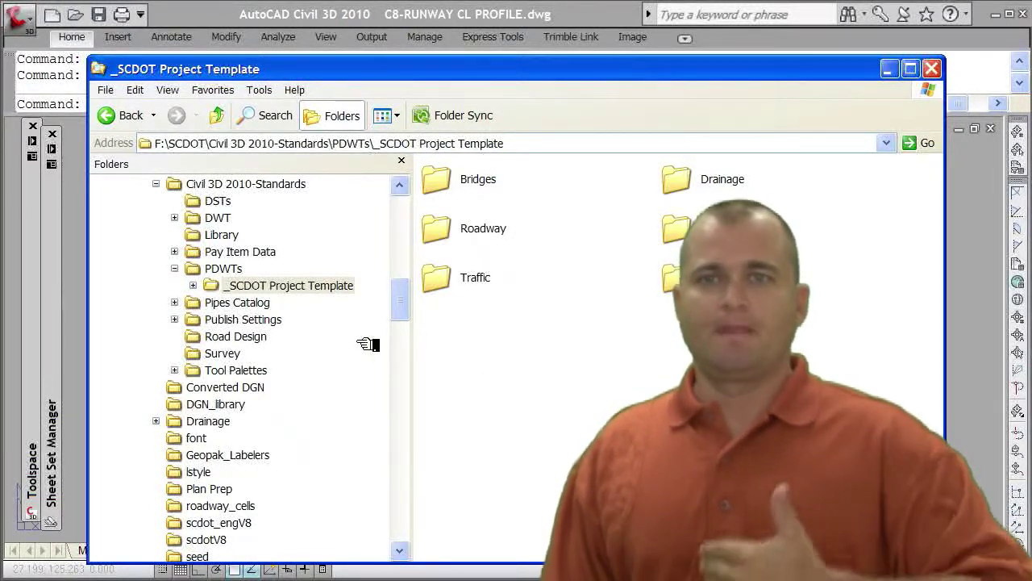
left_click(175, 269)
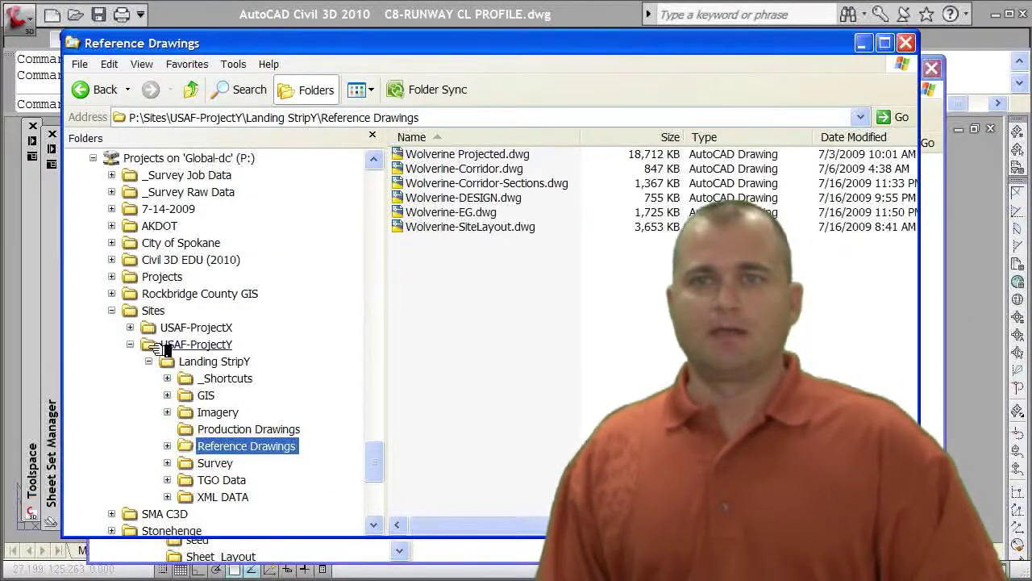
left_click(162, 345)
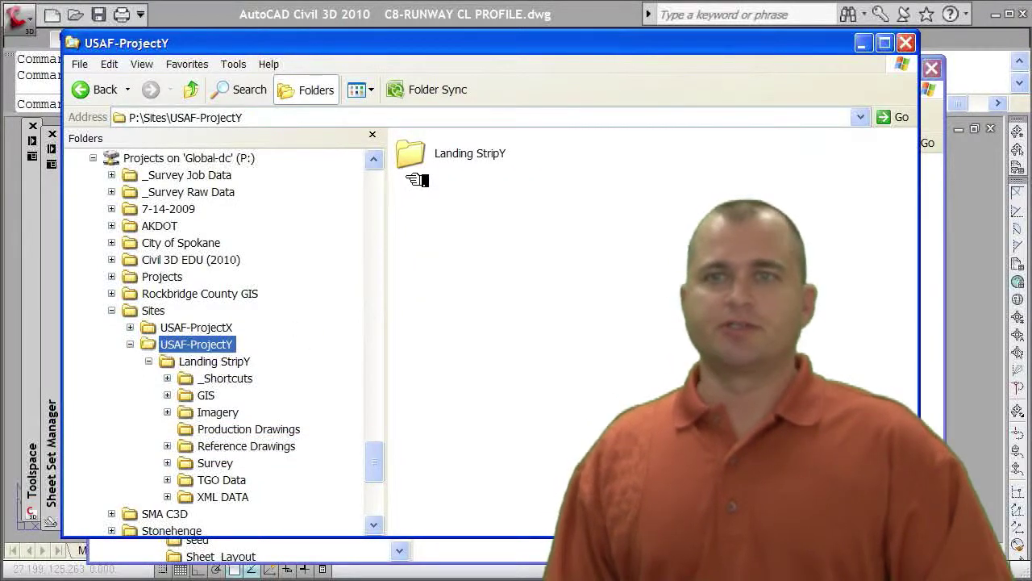
left_click(416, 158)
double_click(416, 158)
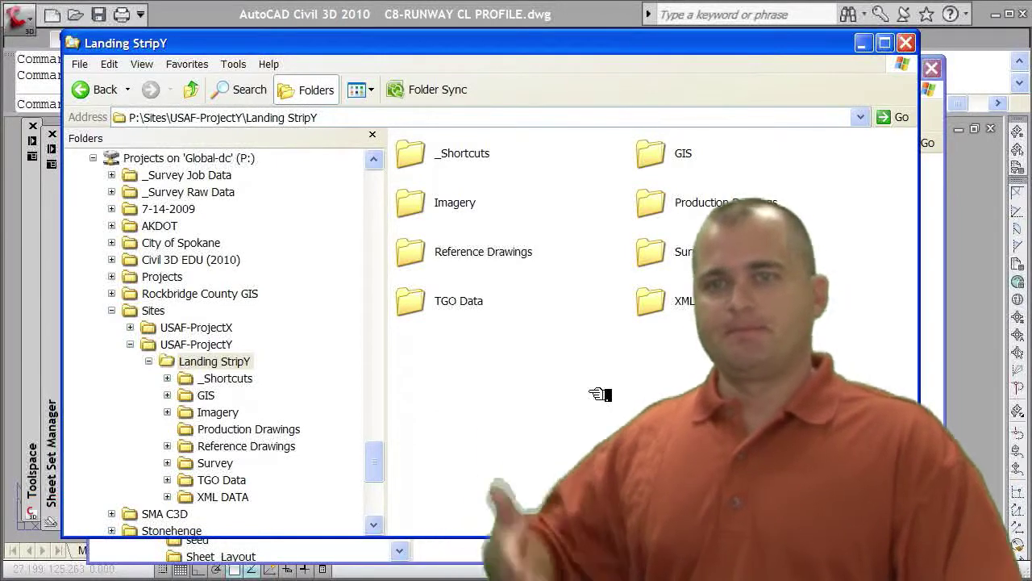
left_click(448, 564)
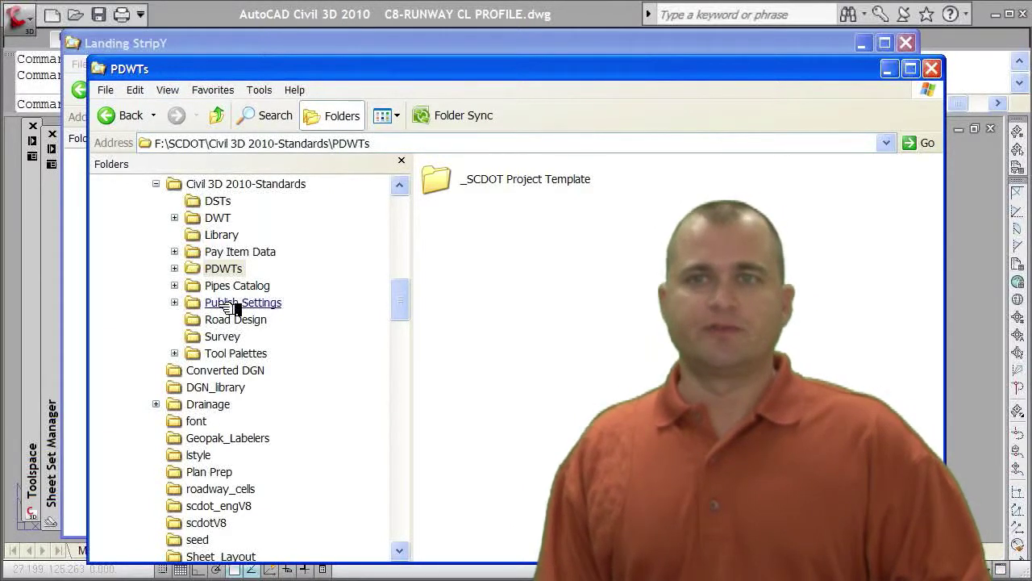
- Browse the Road Design and Survey folders, refresh Civil 3D 2010-Standards, and return to AutoCAD
left_click(236, 320)
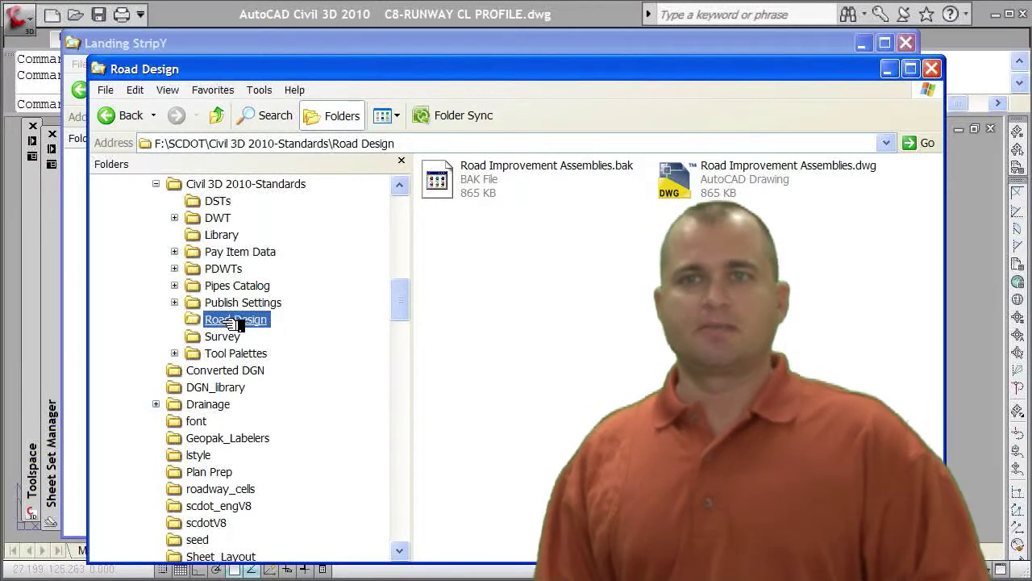
left_click(219, 338)
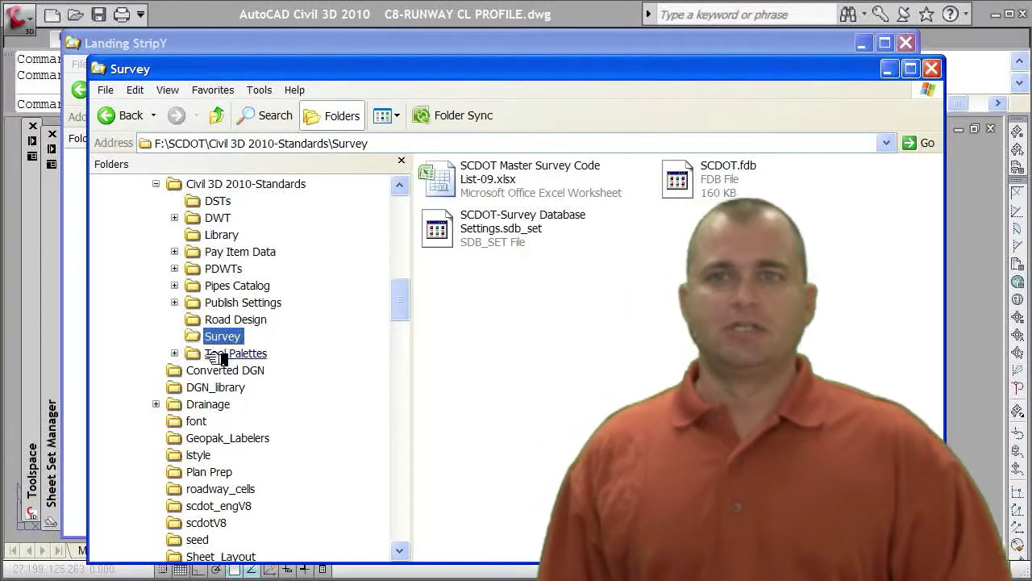
left_click(156, 185)
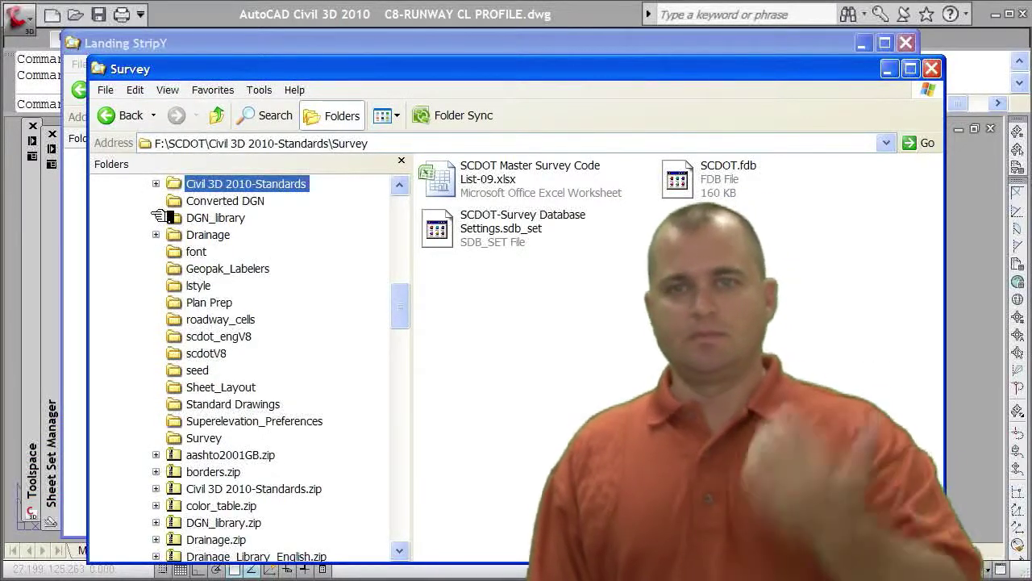
left_click(157, 184)
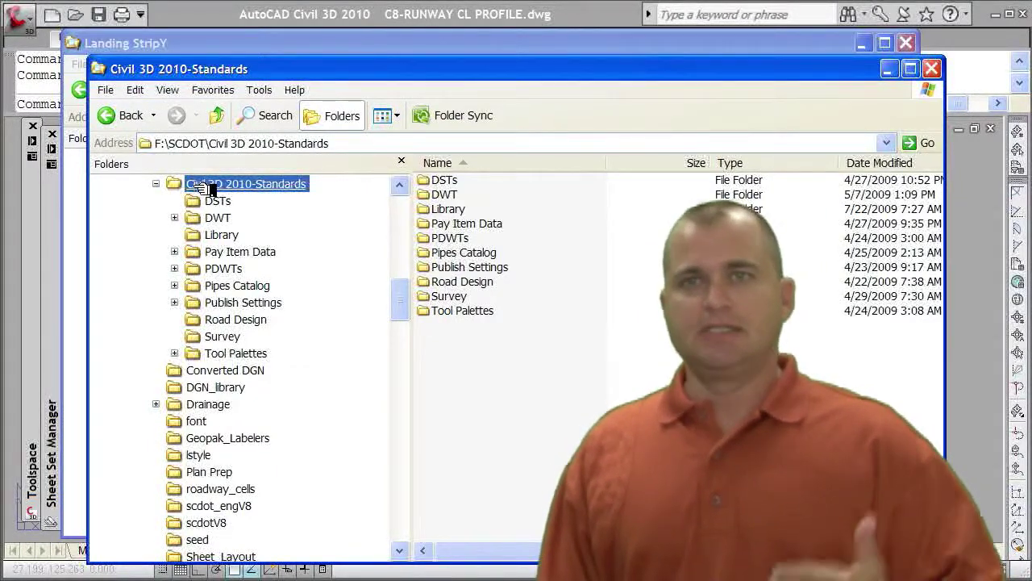
left_click(965, 52)
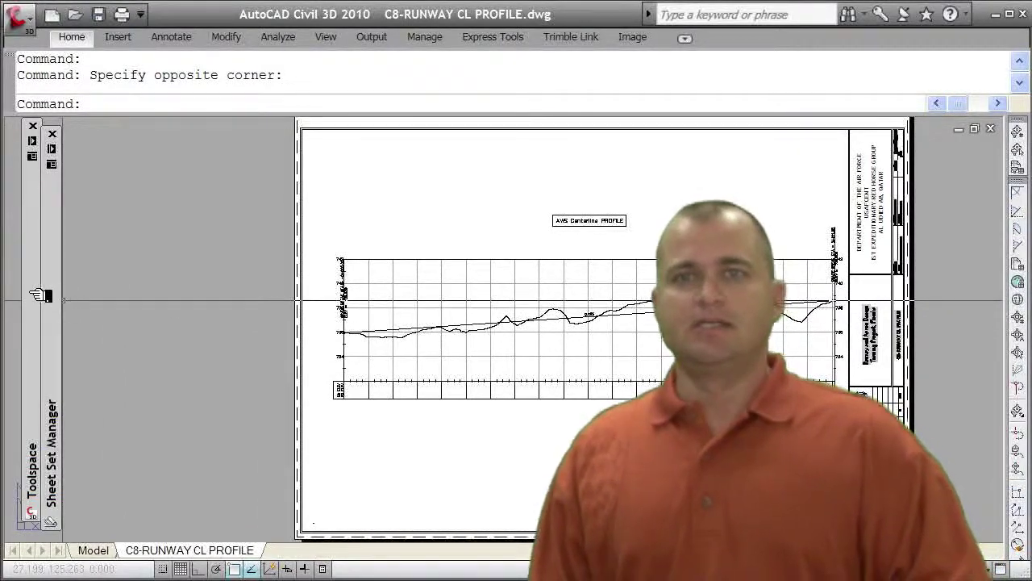
- Expand and collapse the Point style settings in Toolspace, then open Sheet Set Manager with Ctrl+4
mouse_move(39, 295)
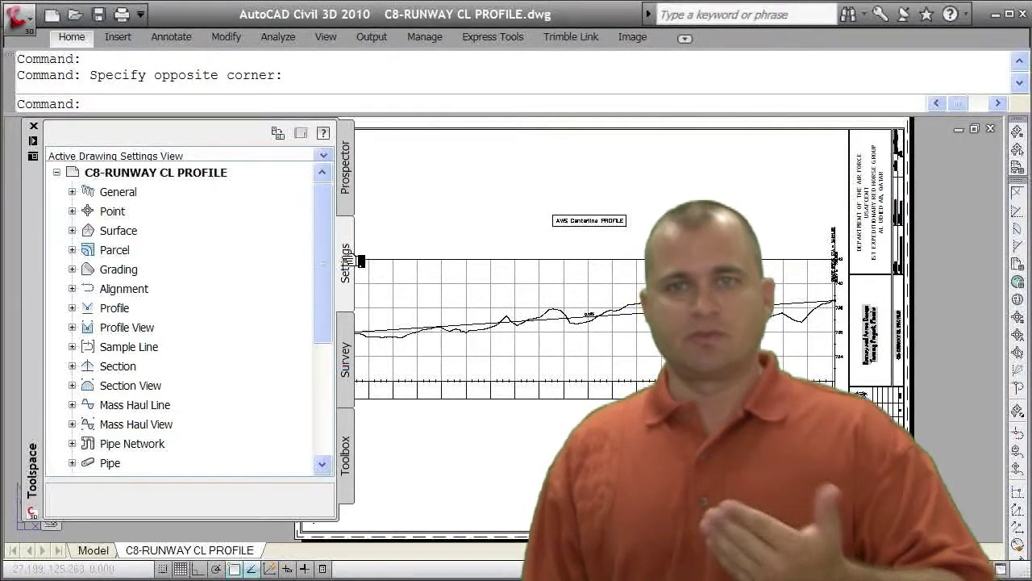
left_click(72, 212)
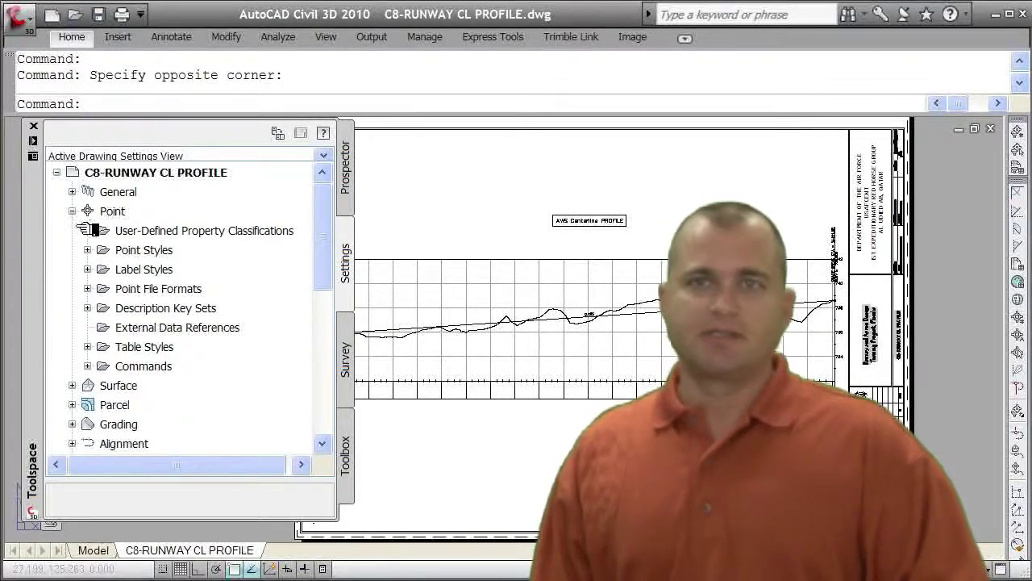
left_click(71, 211)
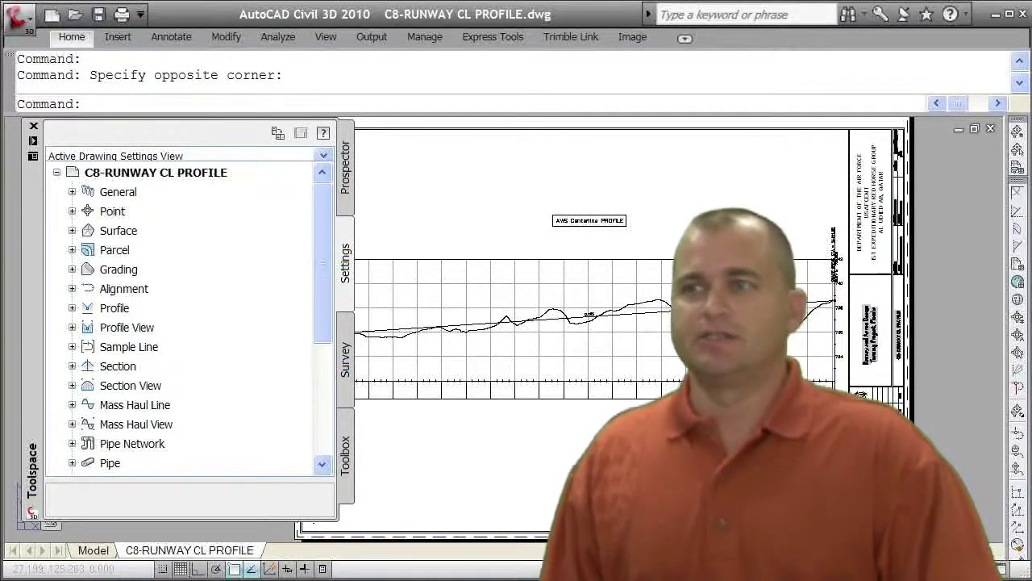
key("ctrl+4")
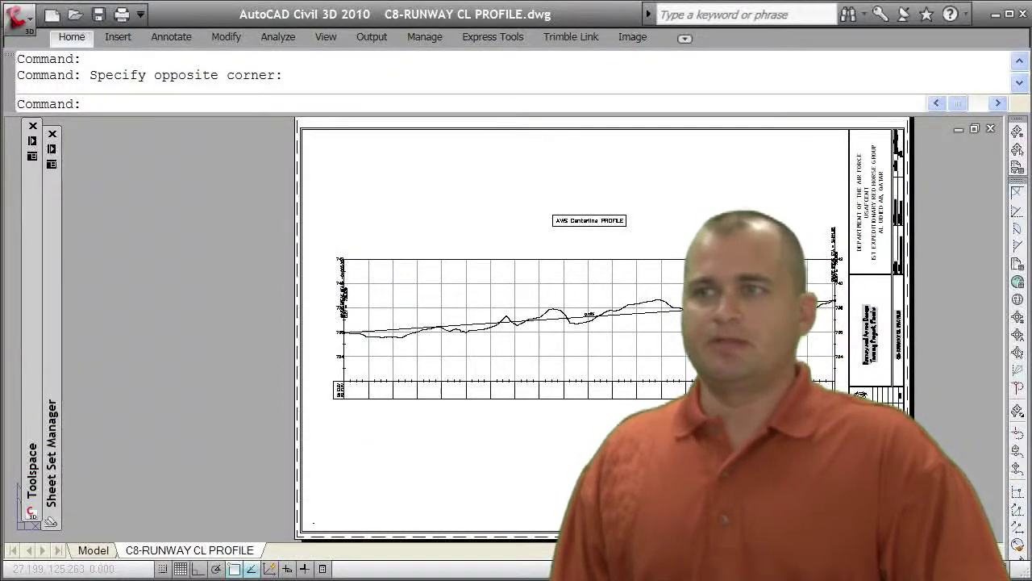
- Toggle the tool palettes with Ctrl+3 and switch to the SCDOT palette group from the title-bar menu
key("ctrl+3")
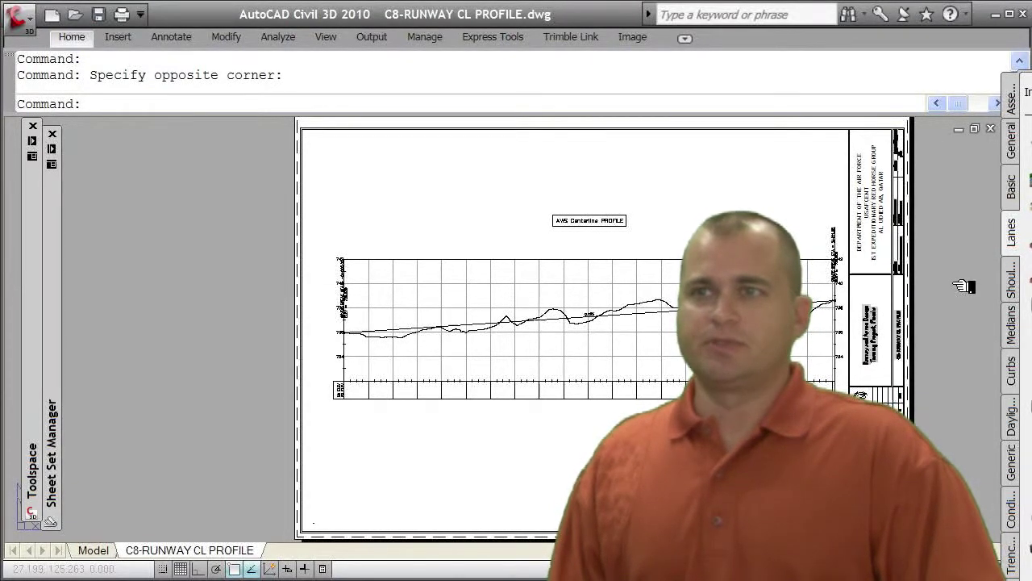
key("ctrl+3")
key("ctrl+3")
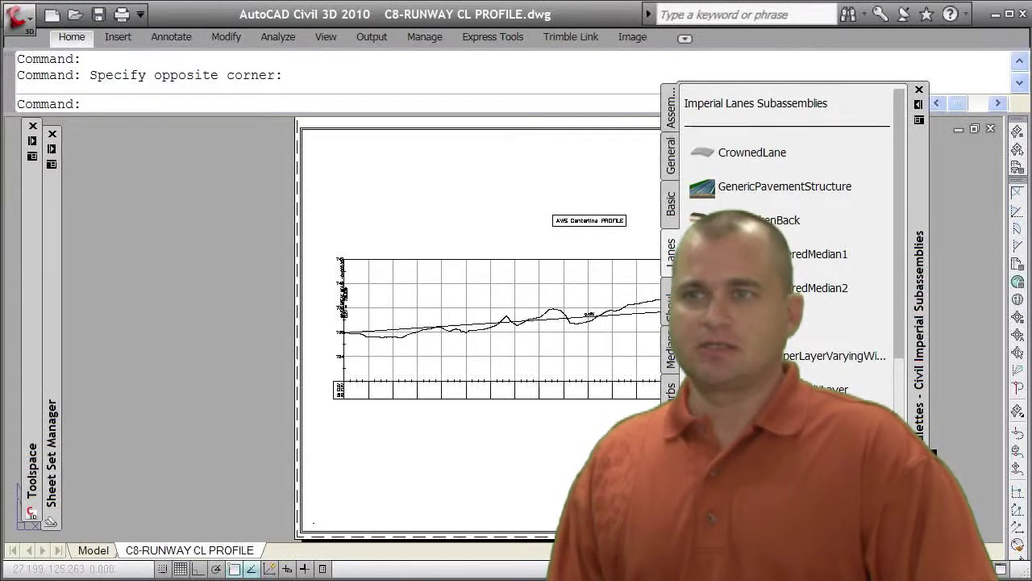
right_click(919, 396)
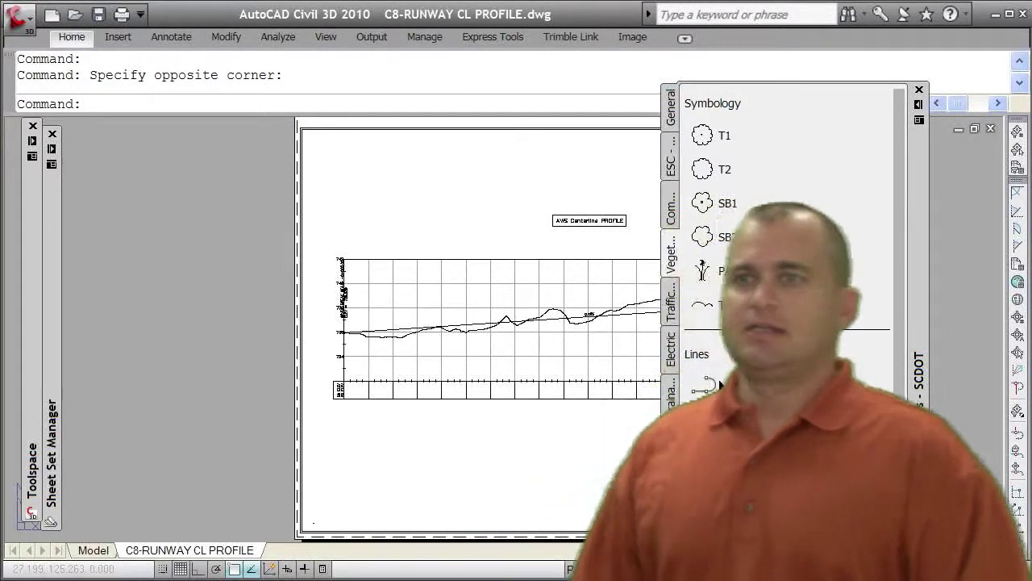
- Move the SCDOT palettes over the drawing and review the General and ESC tool tabs
left_click_drag(942, 271, 635, 280)
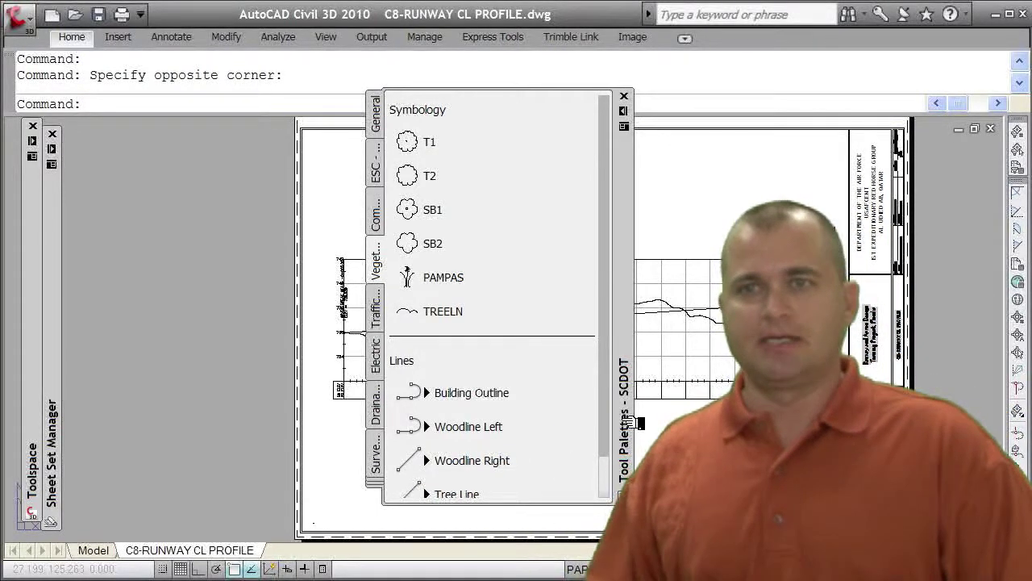
left_click(377, 115)
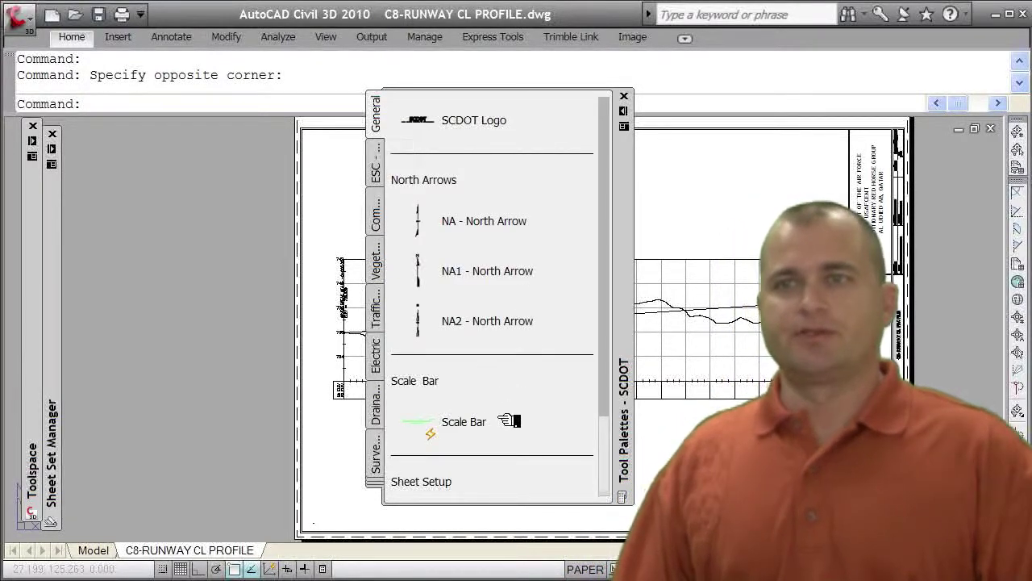
left_click(379, 176)
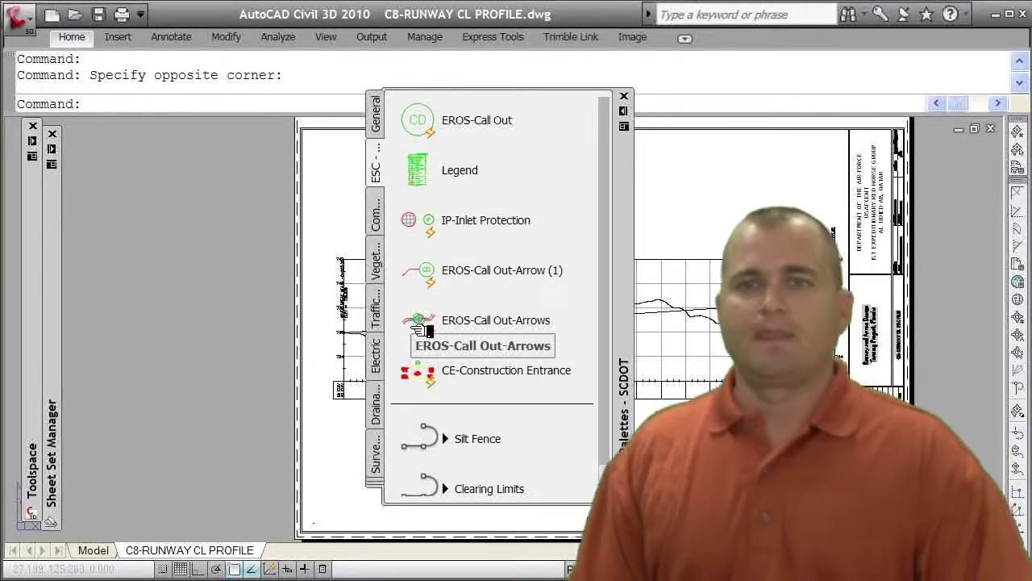
- Select the EROS-Call Out-Arrows tool and widen the docked palette area
left_click(424, 328)
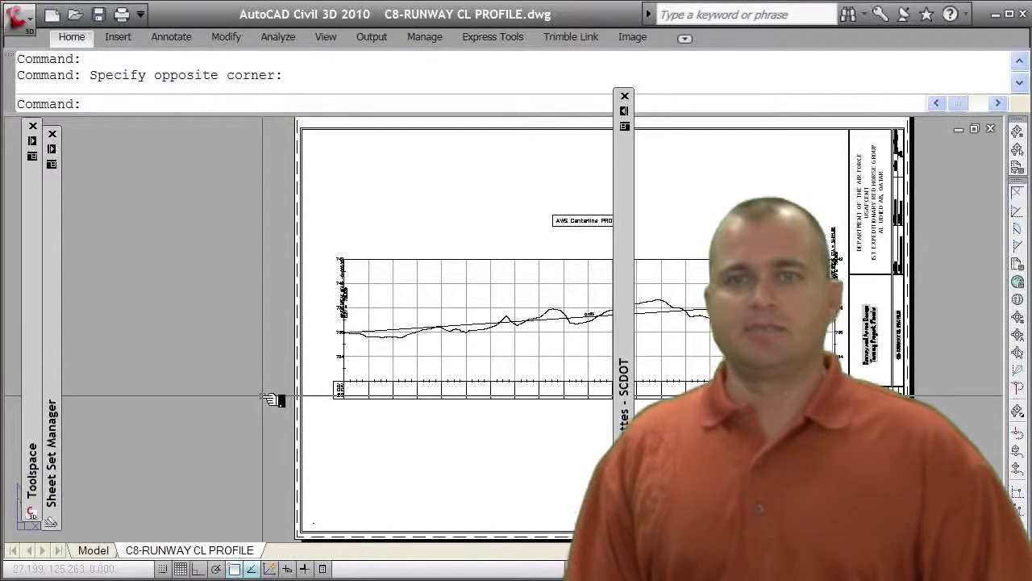
left_click_drag(273, 399, 294, 396)
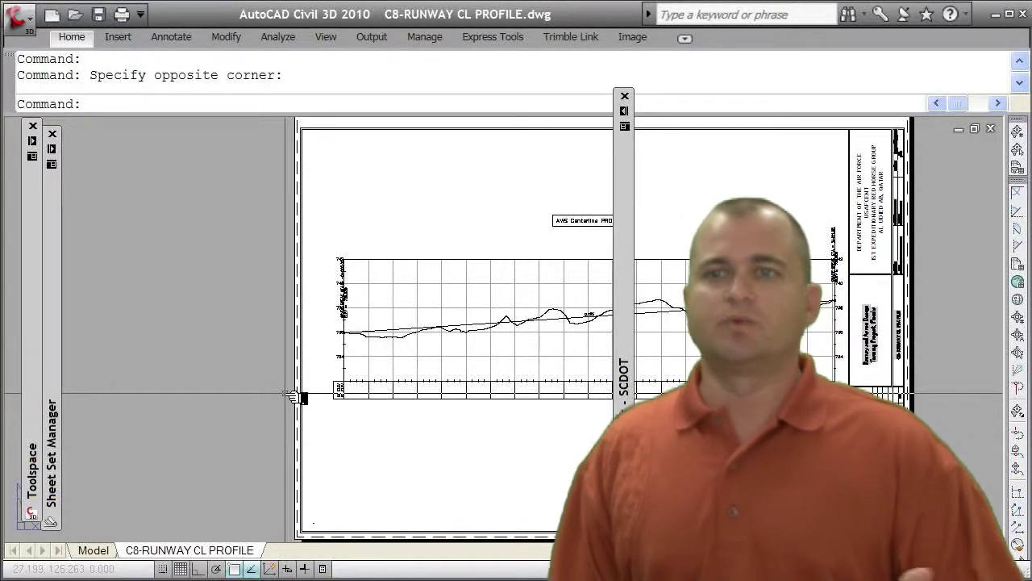
left_click_drag(294, 396, 296, 396)
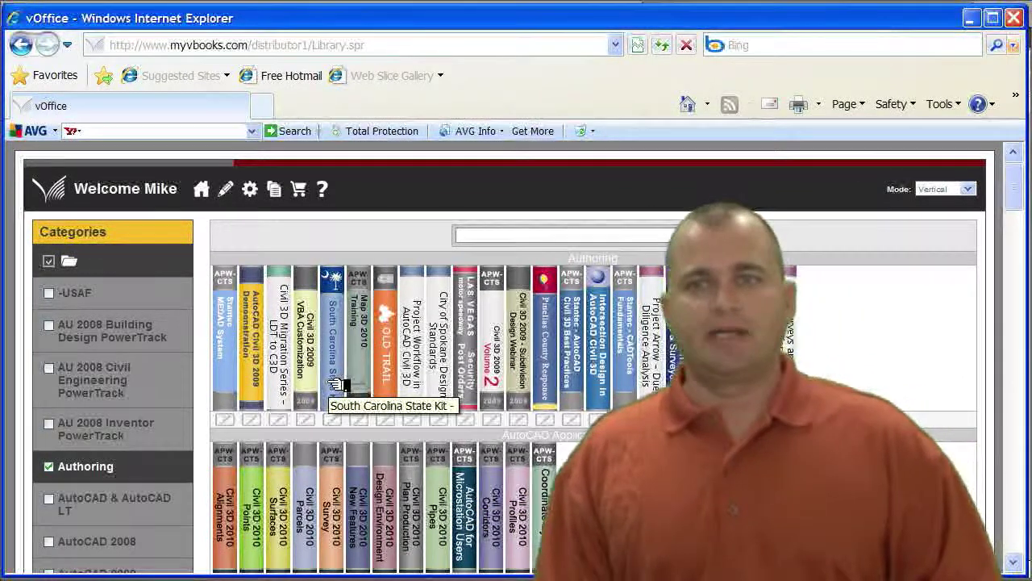
- Open the South Carolina State Kit book, move its window near the screen top, and open Setup Content
left_click(332, 347)
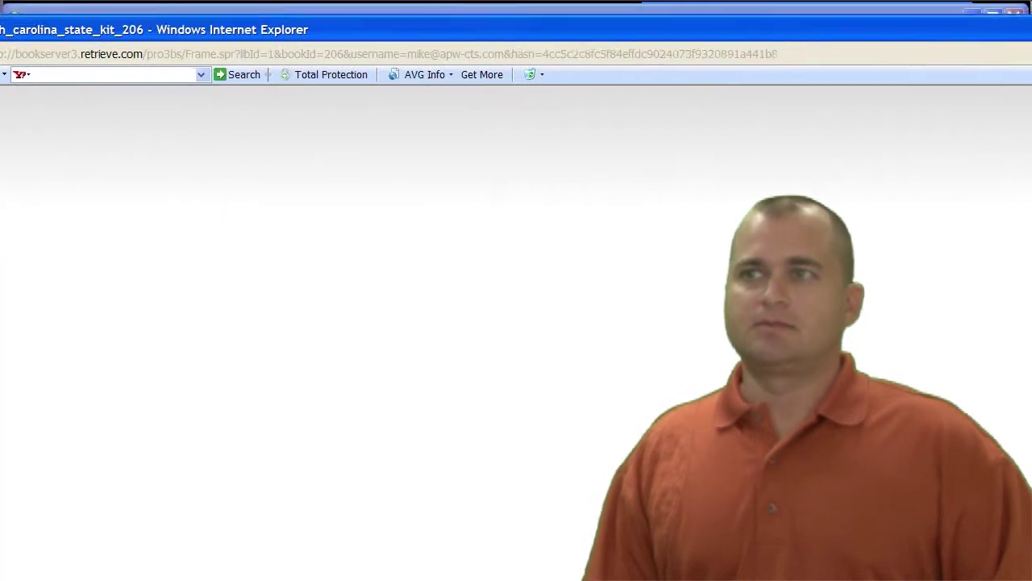
left_click_drag(782, 44, 783, 117)
left_click_drag(718, 102, 782, 22)
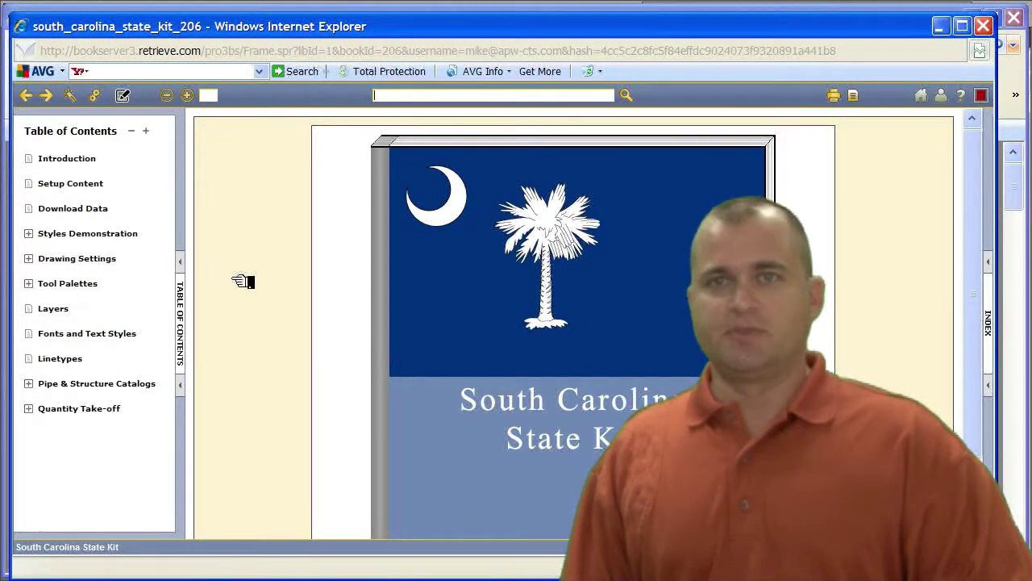
left_click(84, 183)
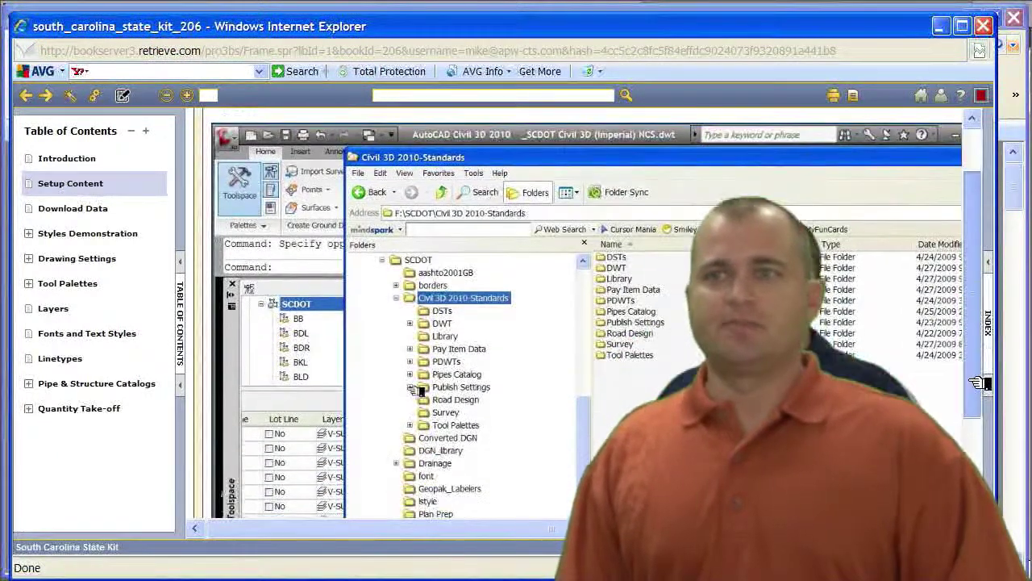
- Go to the vBook's Download Data page offering Civil 3D 2010-Standards.zip
scroll(976, 330, "down", 3)
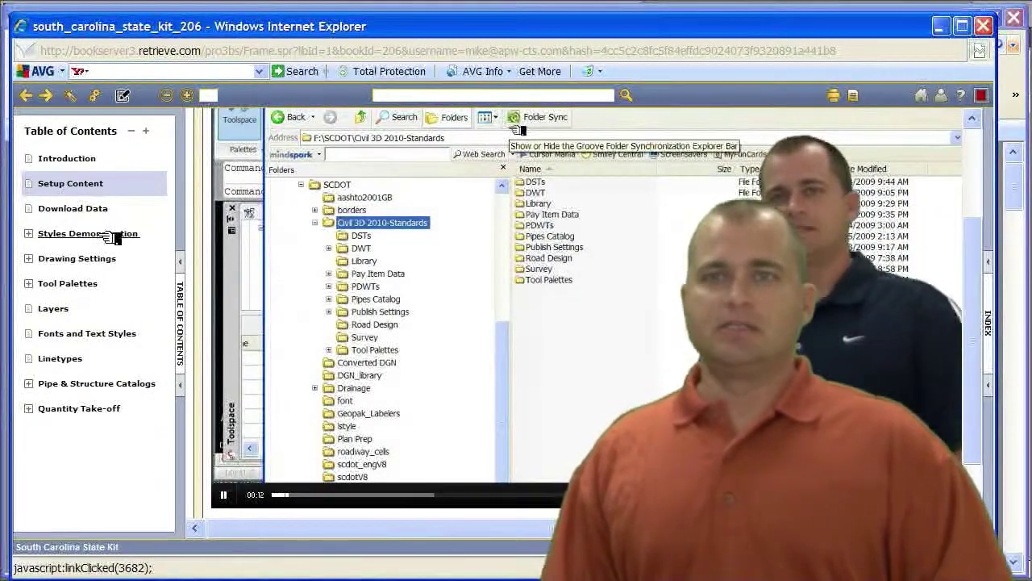
left_click(75, 210)
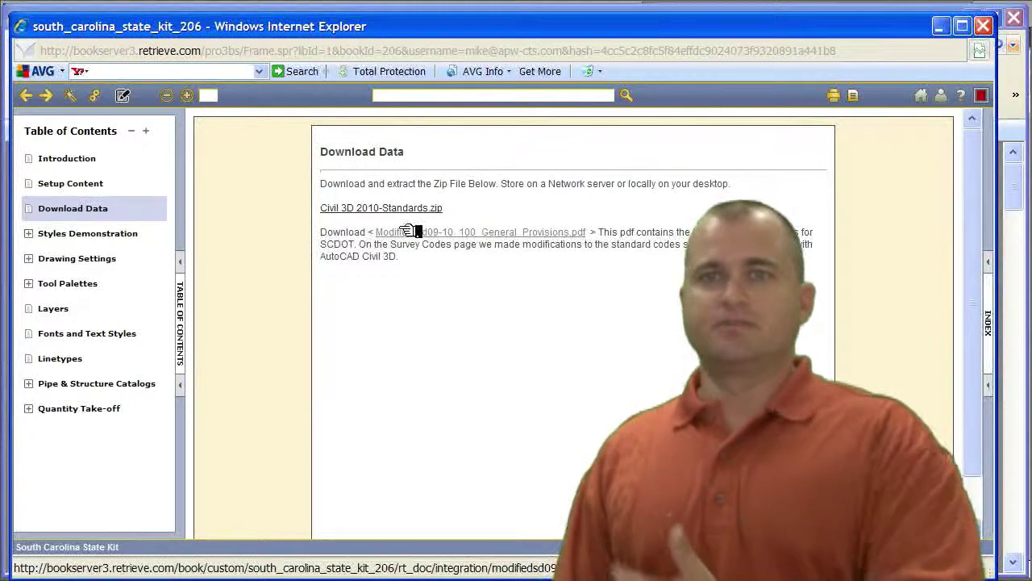
- View the Styles Demonstration Surfaces page, then close the South Carolina State Kit book
left_click(106, 234)
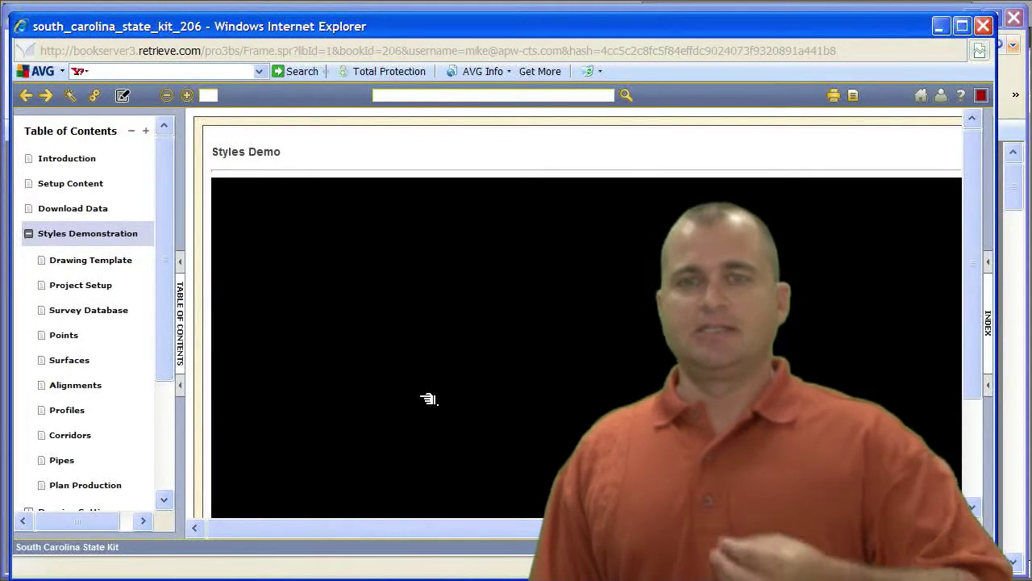
left_click(85, 360)
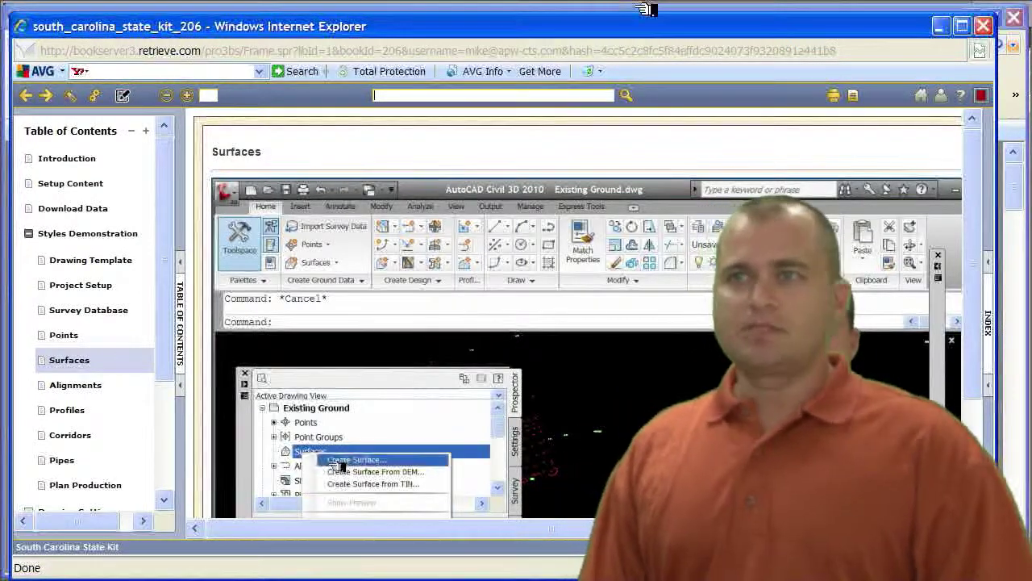
left_click(984, 27)
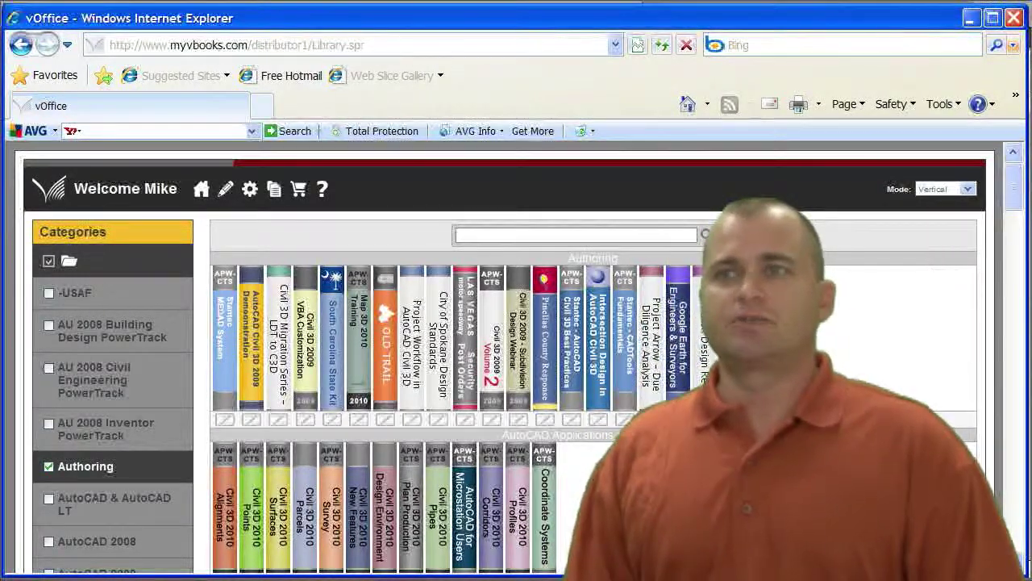
- Dismiss Internet Explorer to bring back the C8-RUNWAY CL PROFILE layout in Civil 3D
left_click(1014, 18)
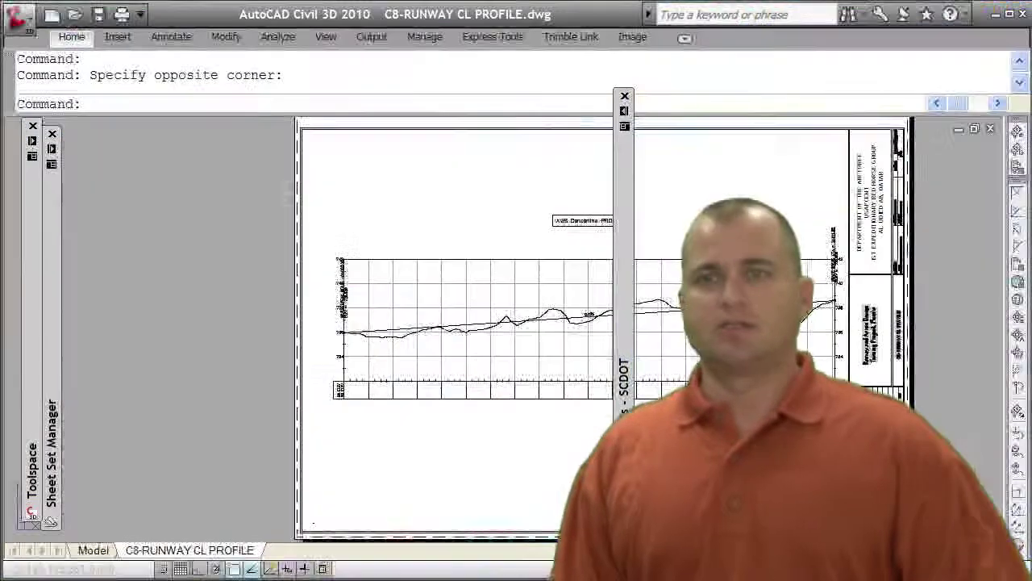